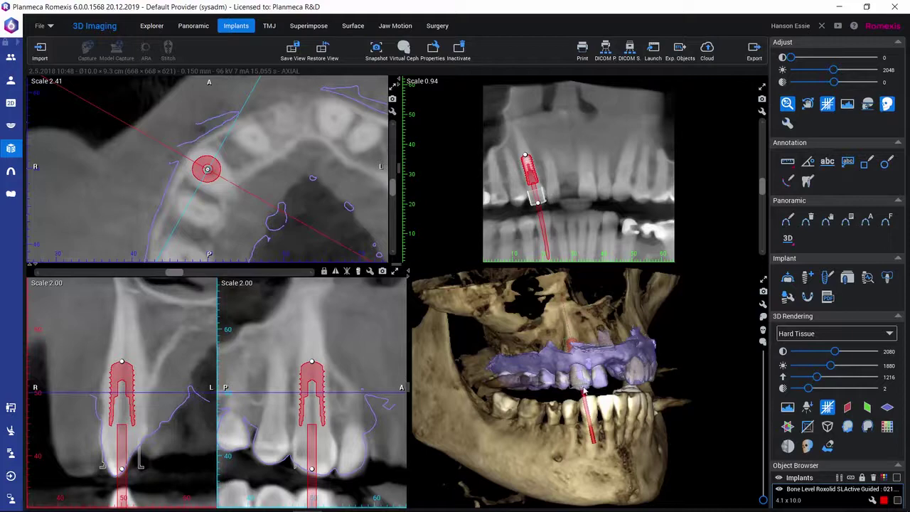
Start creating an implant guide for the upper jaw model and set its insertion direction manually
{"action": "mouse_move", "coordinate": [560, 442]}
{"action": "left_mouse_down"}
{"action": "mouse_move", "coordinate": [530, 437]}
{"action": "mouse_move", "coordinate": [555, 446]}
{"action": "left_mouse_up"}
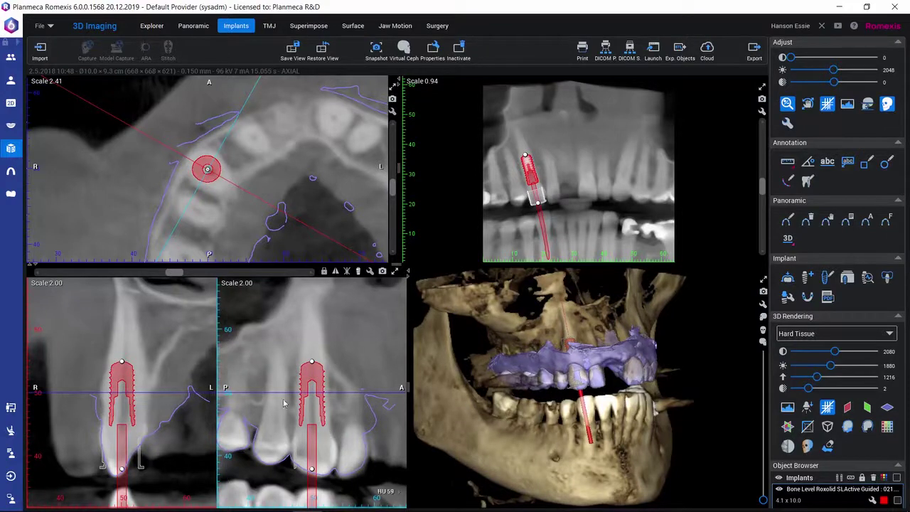
{"action": "left_click", "coordinate": [807, 298]}
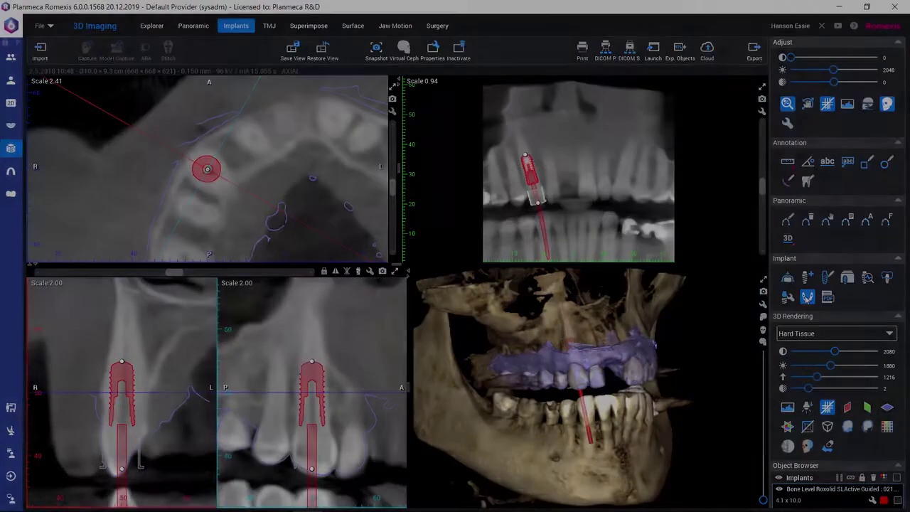
{"action": "left_click_drag", "start_coordinate": [308, 292], "coordinate": [307, 233]}
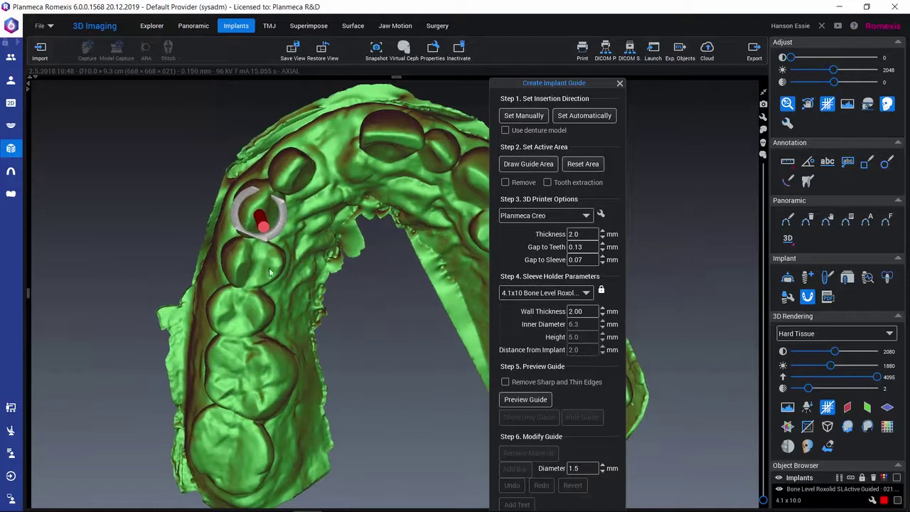
{"action": "left_click", "coordinate": [526, 117]}
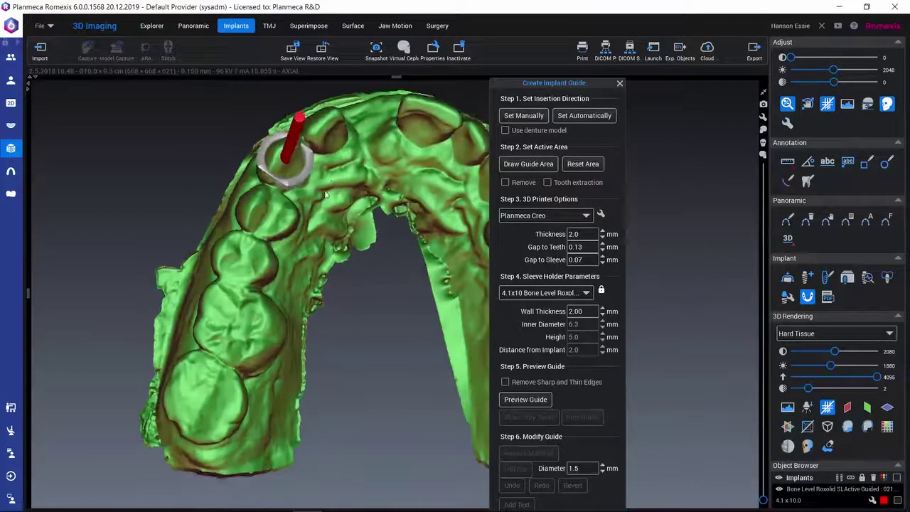
{"action": "left_click_drag", "start_coordinate": [577, 91], "coordinate": [773, 56]}
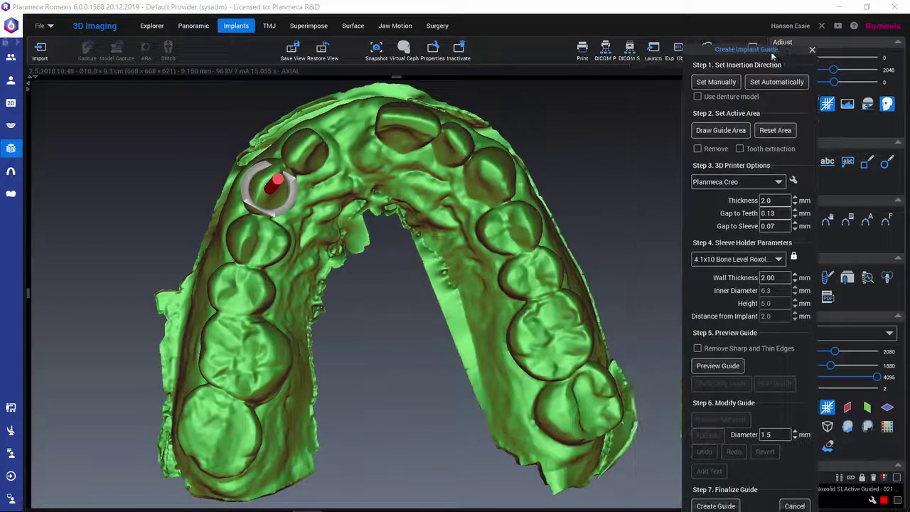
Draw the guide's active area over the front of the dental arch, from second premolar to second premolar
{"action": "left_click", "coordinate": [723, 131]}
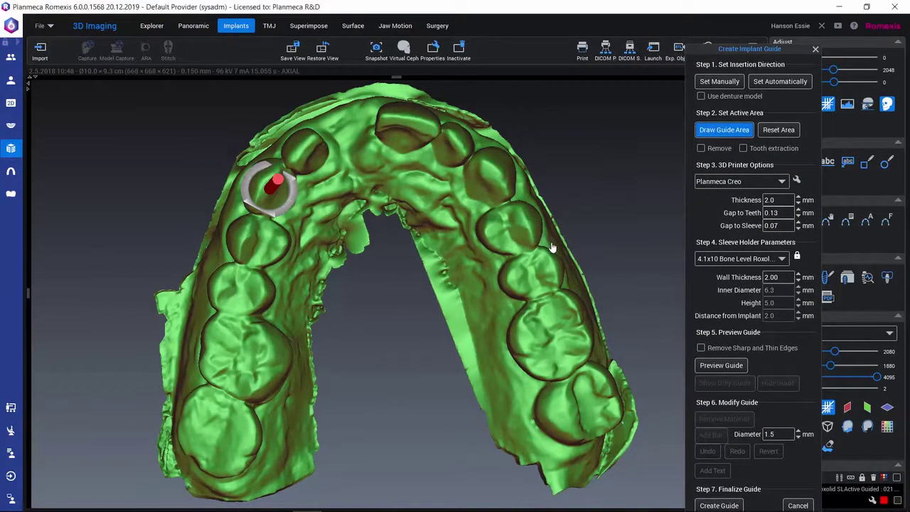
{"action": "mouse_move", "coordinate": [551, 245]}
{"action": "left_mouse_down"}
{"action": "mouse_move", "coordinate": [525, 171]}
{"action": "mouse_move", "coordinate": [448, 104]}
{"action": "mouse_move", "coordinate": [338, 92]}
{"action": "mouse_move", "coordinate": [259, 145]}
{"action": "mouse_move", "coordinate": [195, 227]}
{"action": "mouse_move", "coordinate": [227, 297]}
{"action": "mouse_move", "coordinate": [242, 296]}
{"action": "left_mouse_up"}
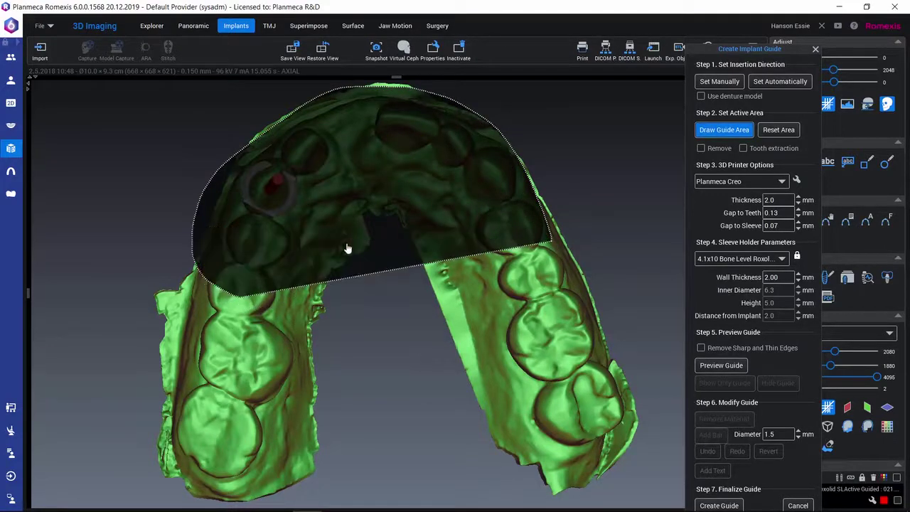
{"action": "mouse_move", "coordinate": [348, 249]}
{"action": "left_mouse_down"}
{"action": "mouse_move", "coordinate": [388, 208]}
{"action": "mouse_move", "coordinate": [501, 280]}
{"action": "mouse_move", "coordinate": [557, 250]}
{"action": "mouse_move", "coordinate": [541, 176]}
{"action": "mouse_move", "coordinate": [446, 103]}
{"action": "left_mouse_up"}
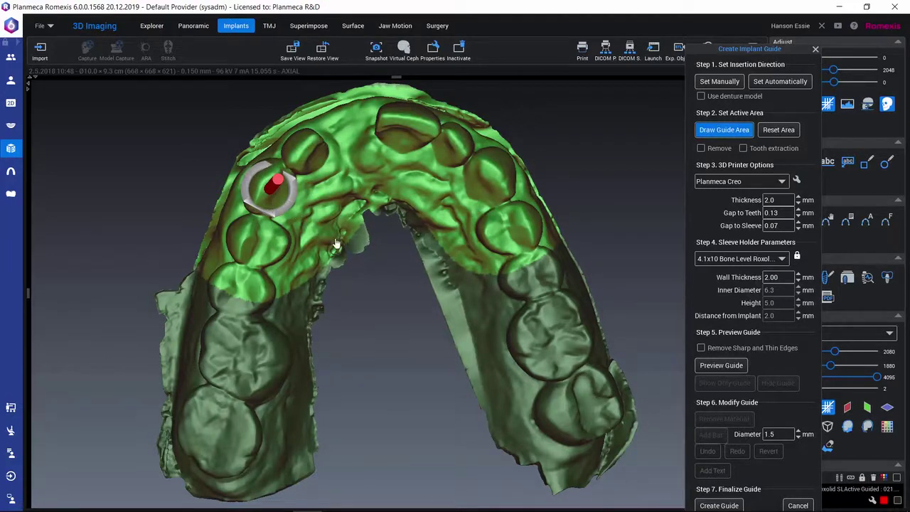
{"action": "left_click", "coordinate": [708, 134]}
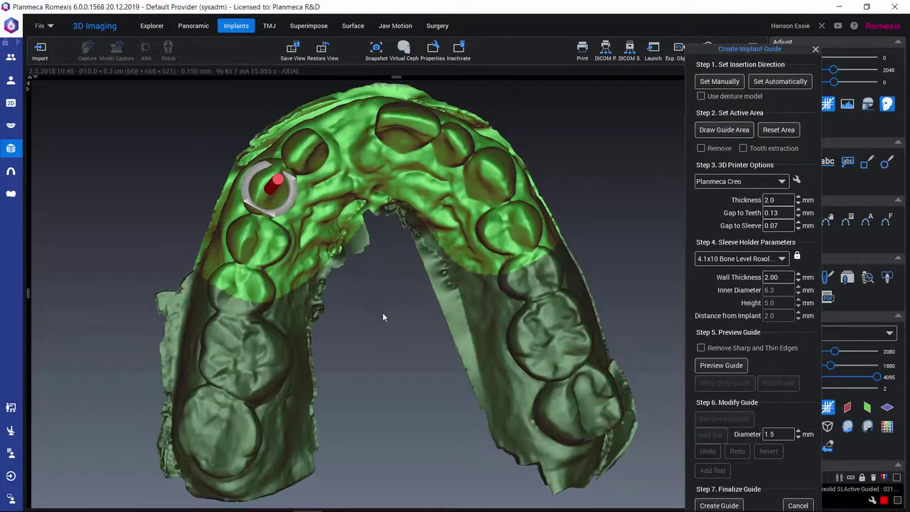
Hide the 4.1 x 10.0 Bone Level Roxolid implant and its sleeve so the tooth at the implant site is unobstructed
{"action": "mouse_move", "coordinate": [383, 317]}
{"action": "left_mouse_down"}
{"action": "mouse_move", "coordinate": [410, 374]}
{"action": "mouse_move", "coordinate": [328, 232]}
{"action": "left_mouse_up"}
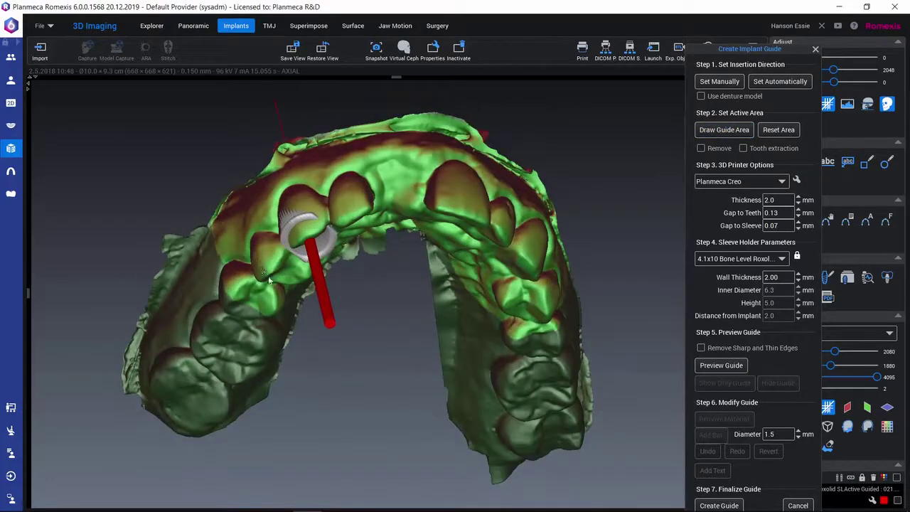
{"action": "left_click_drag", "start_coordinate": [269, 280], "coordinate": [298, 176]}
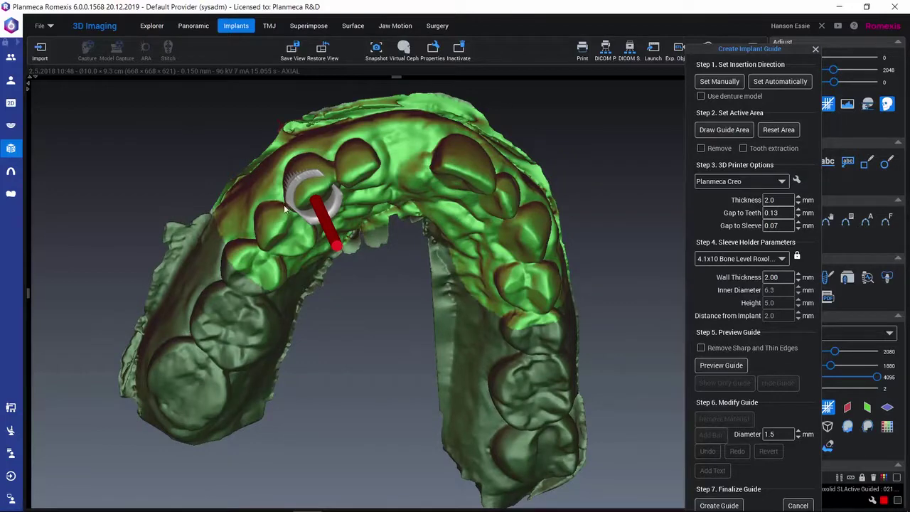
{"action": "left_click_drag", "start_coordinate": [297, 228], "coordinate": [280, 153]}
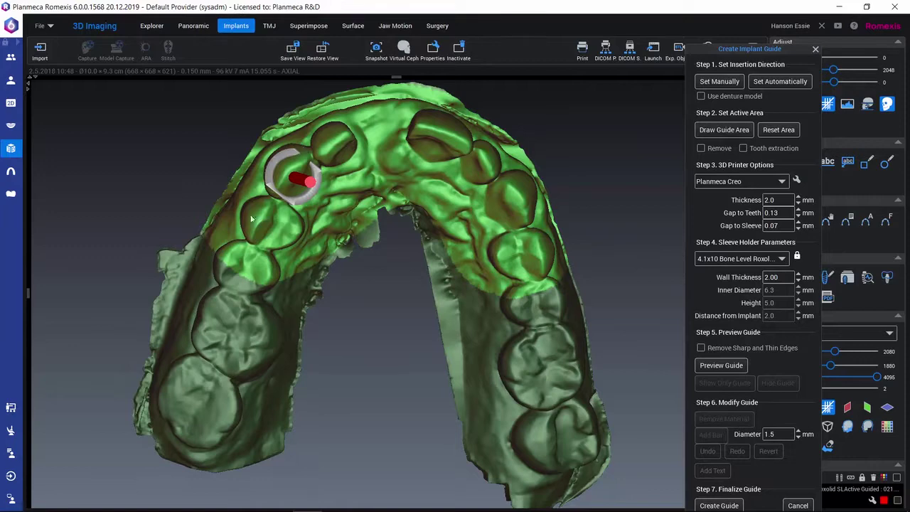
{"action": "left_click_drag", "start_coordinate": [251, 218], "coordinate": [293, 302]}
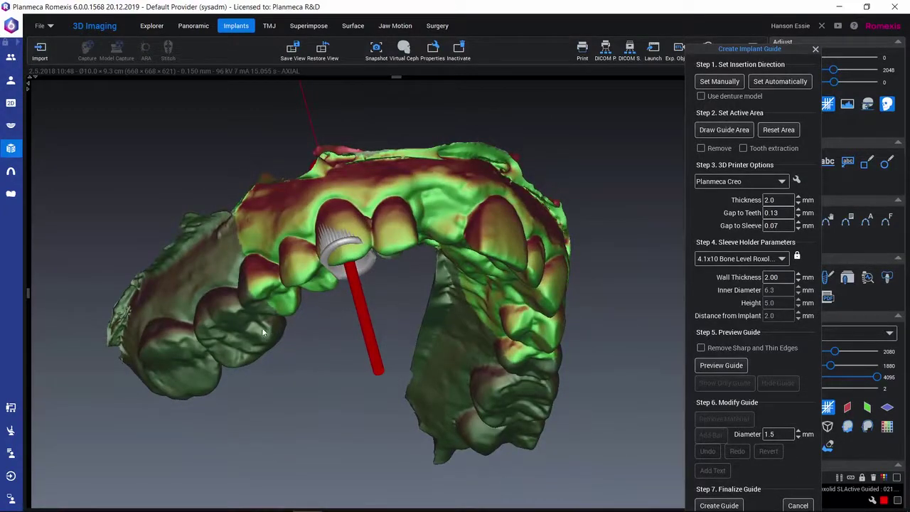
{"action": "left_click_drag", "start_coordinate": [263, 332], "coordinate": [249, 200]}
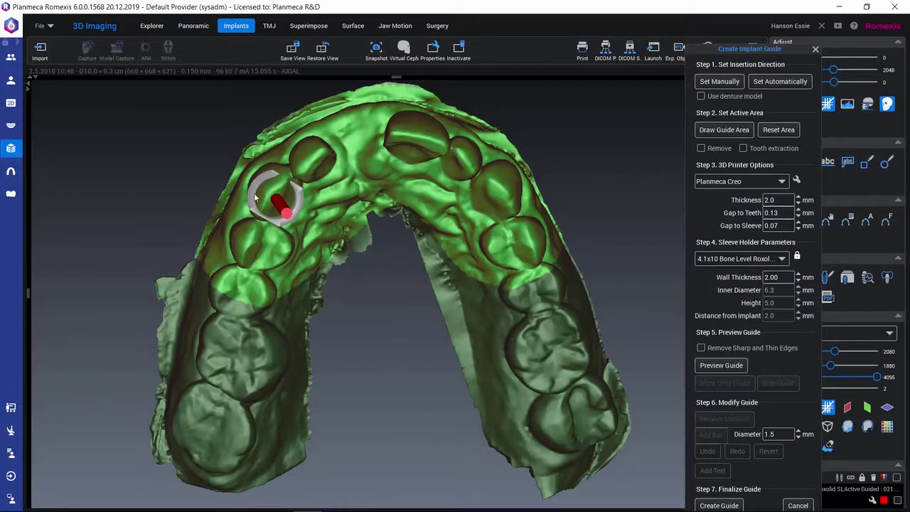
{"action": "left_click_drag", "start_coordinate": [758, 54], "coordinate": [689, 36]}
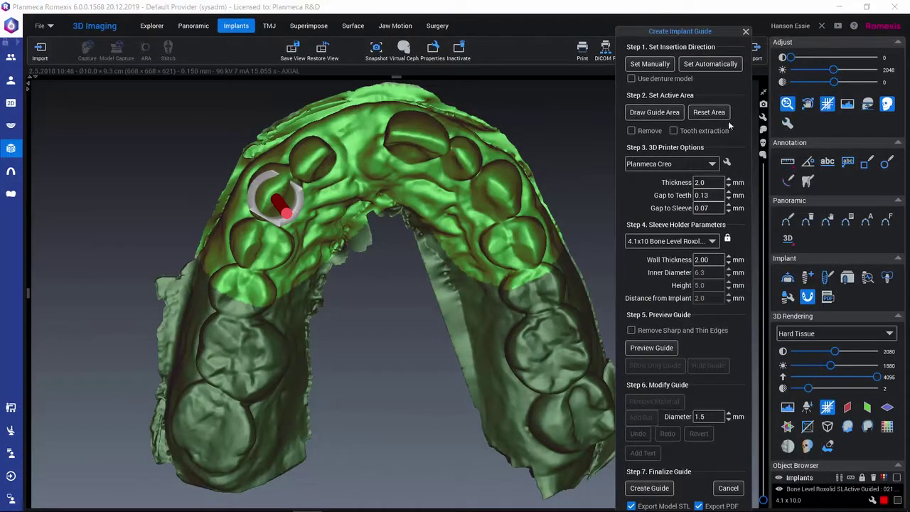
{"action": "left_click", "coordinate": [898, 317]}
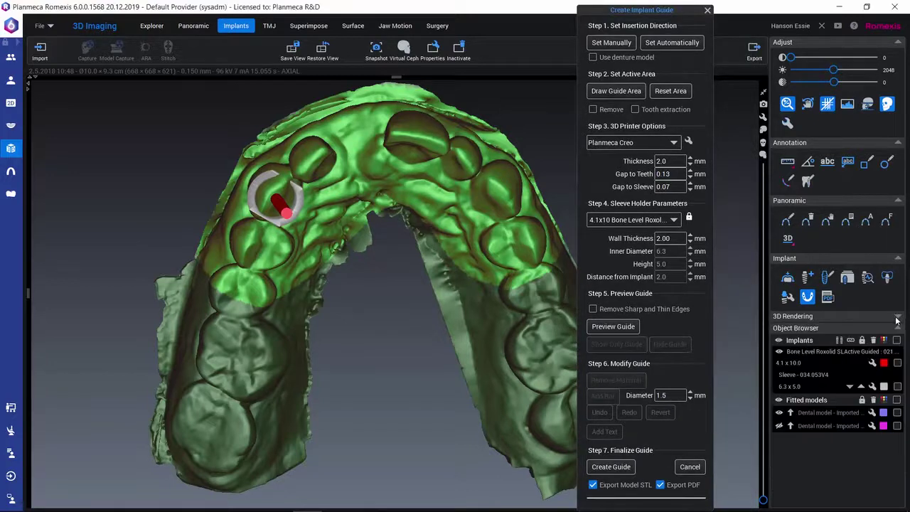
{"action": "left_click", "coordinate": [780, 352]}
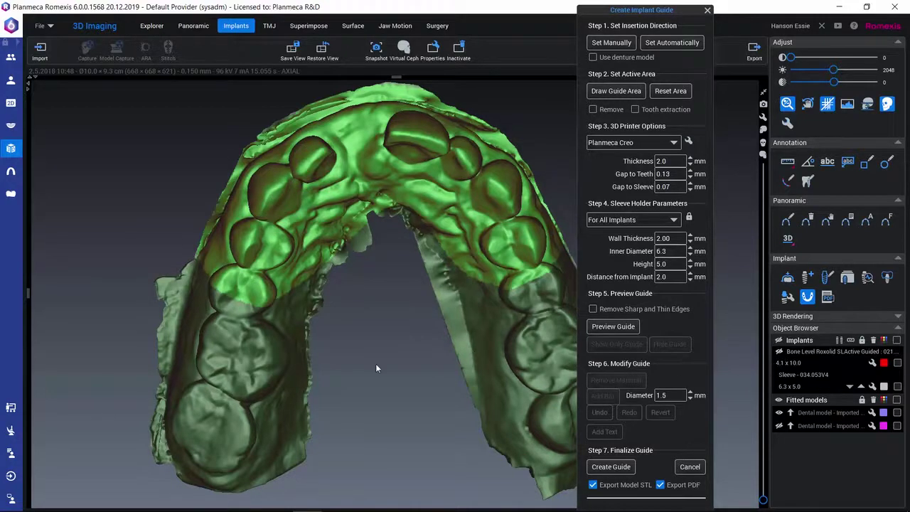
Enable tooth extraction and outline the tooth at the implant site as the extraction area on the model
{"action": "left_click_drag", "start_coordinate": [375, 363], "coordinate": [407, 360]}
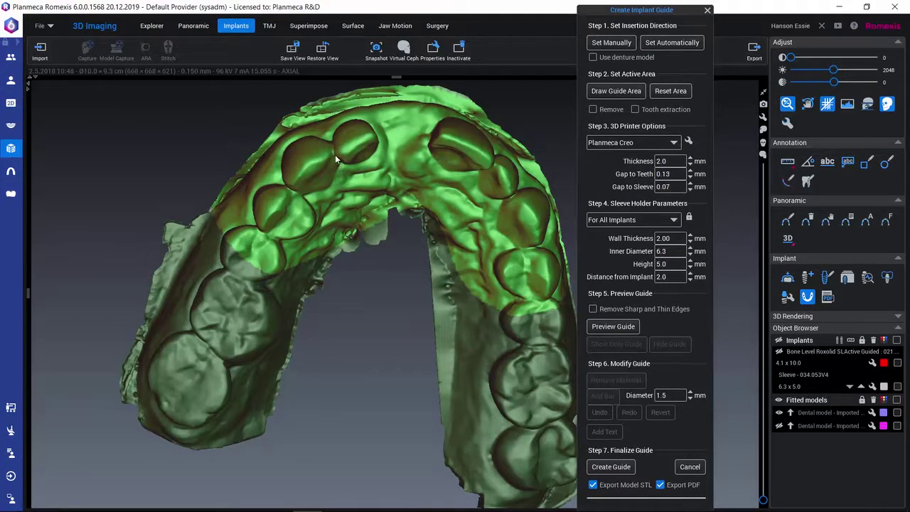
{"action": "left_click", "coordinate": [635, 110]}
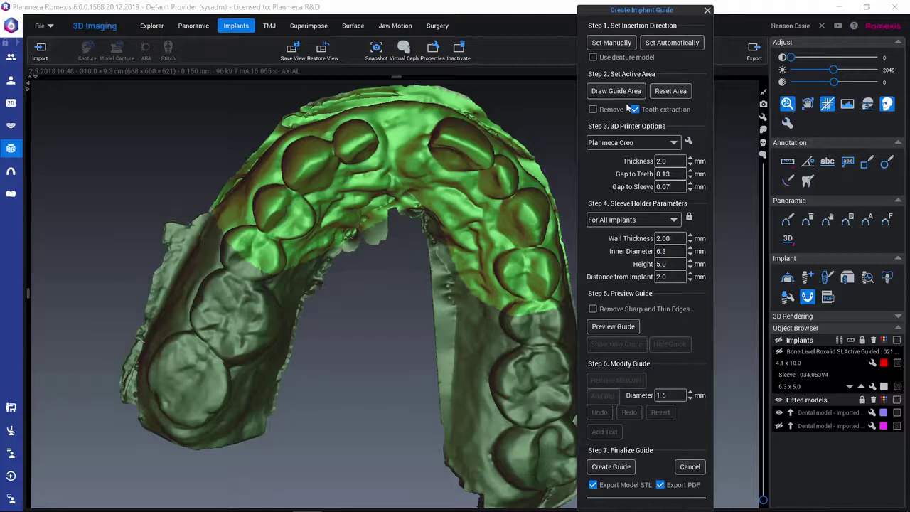
{"action": "left_click", "coordinate": [618, 93]}
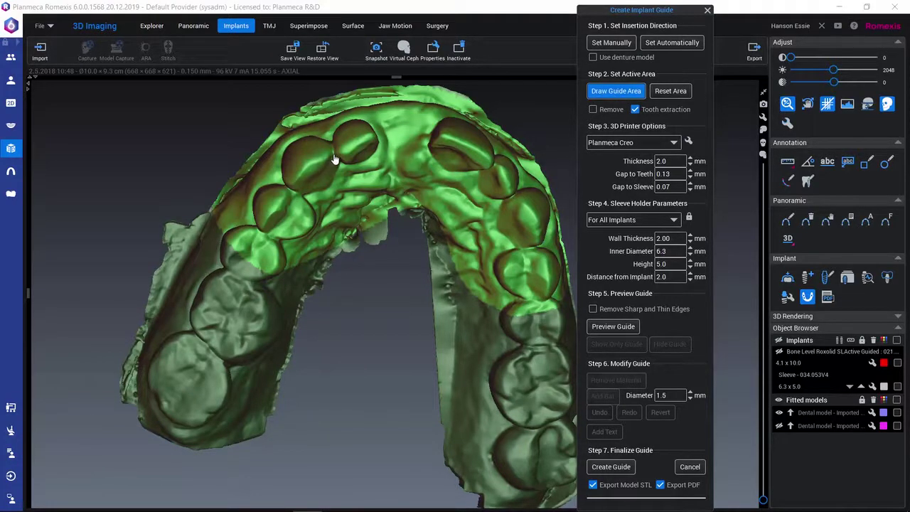
{"action": "mouse_move", "coordinate": [333, 155]}
{"action": "left_mouse_down"}
{"action": "mouse_move", "coordinate": [311, 140]}
{"action": "mouse_move", "coordinate": [289, 153]}
{"action": "mouse_move", "coordinate": [283, 176]}
{"action": "mouse_move", "coordinate": [308, 198]}
{"action": "mouse_move", "coordinate": [334, 185]}
{"action": "left_mouse_up"}
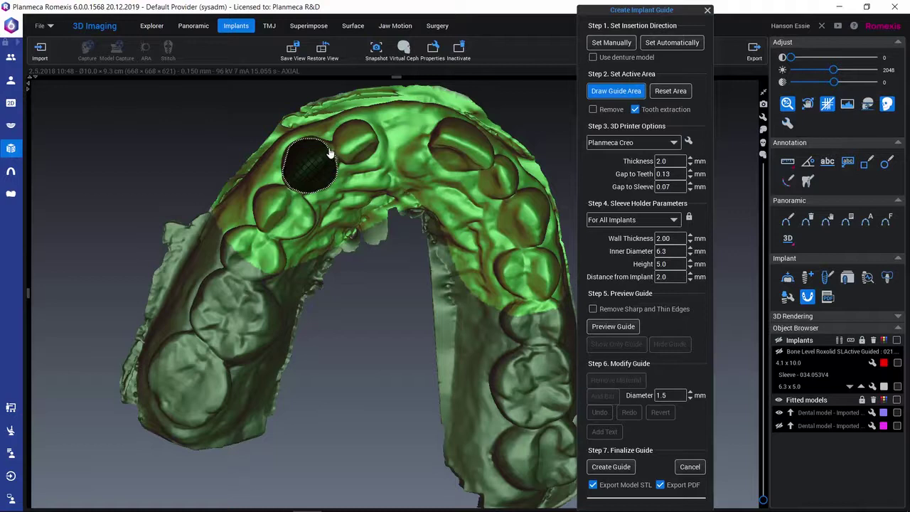
{"action": "left_click_drag", "start_coordinate": [317, 143], "coordinate": [317, 145]}
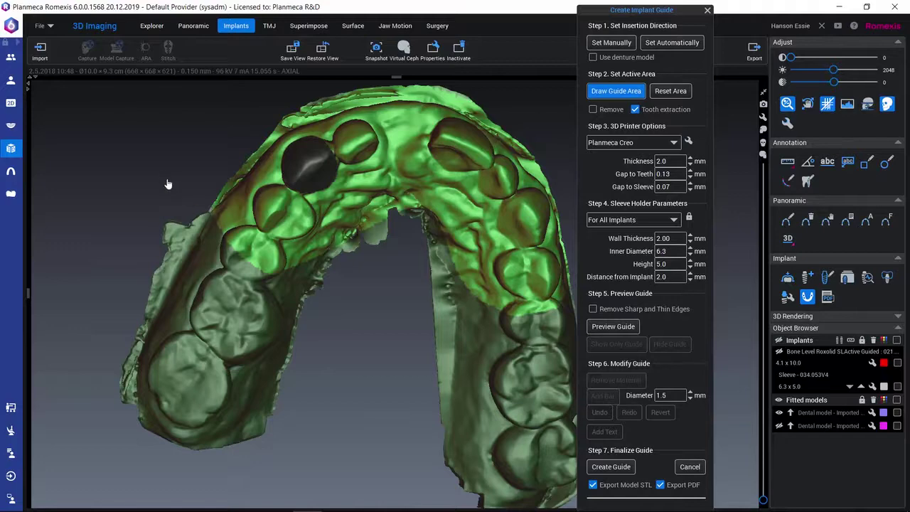
{"action": "mouse_move", "coordinate": [168, 183]}
{"action": "left_mouse_down"}
{"action": "mouse_move", "coordinate": [209, 224]}
{"action": "mouse_move", "coordinate": [221, 263]}
{"action": "mouse_move", "coordinate": [398, 237]}
{"action": "left_mouse_up"}
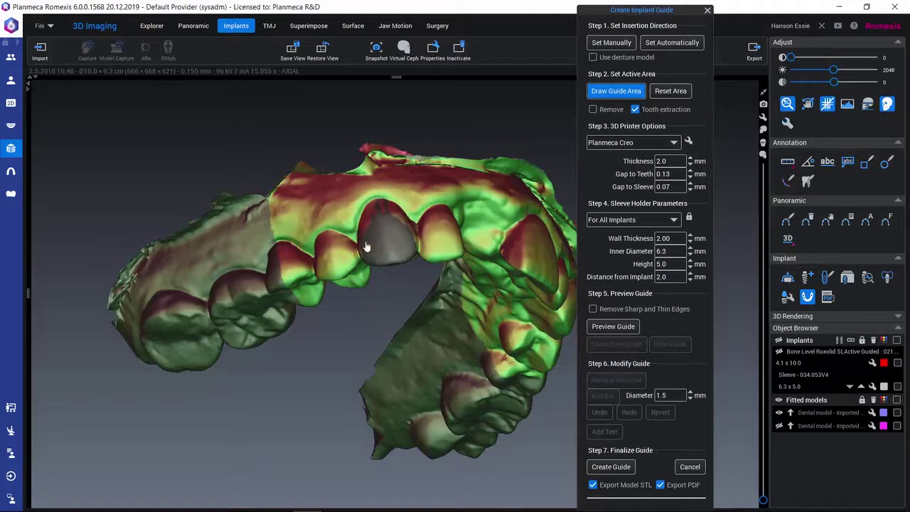
{"action": "left_click_drag", "start_coordinate": [318, 350], "coordinate": [307, 232]}
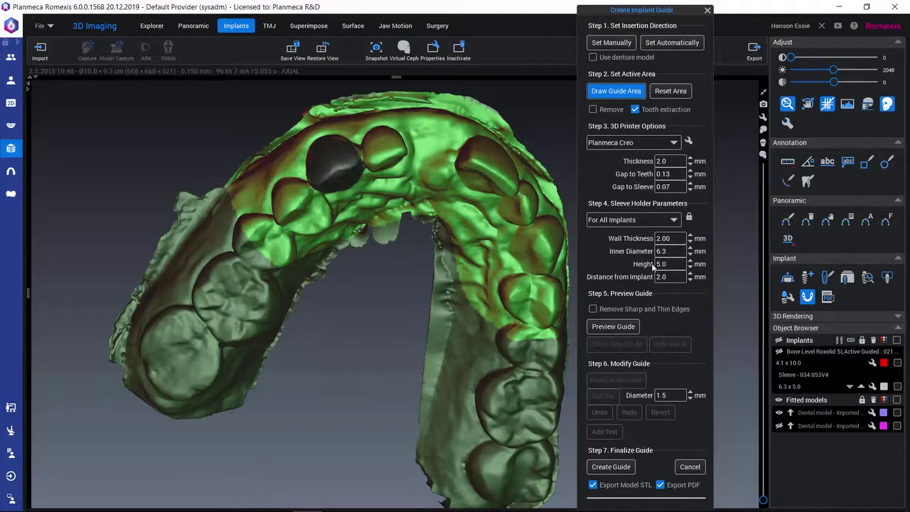
Generate the guide preview with Remove Sharp and Thin Edges enabled and the implant shown again
{"action": "left_click", "coordinate": [592, 309]}
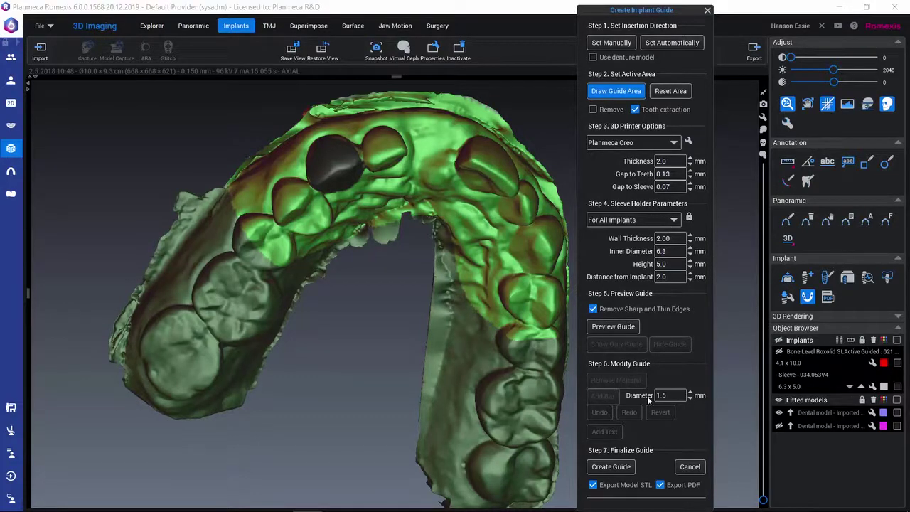
{"action": "left_click", "coordinate": [779, 352]}
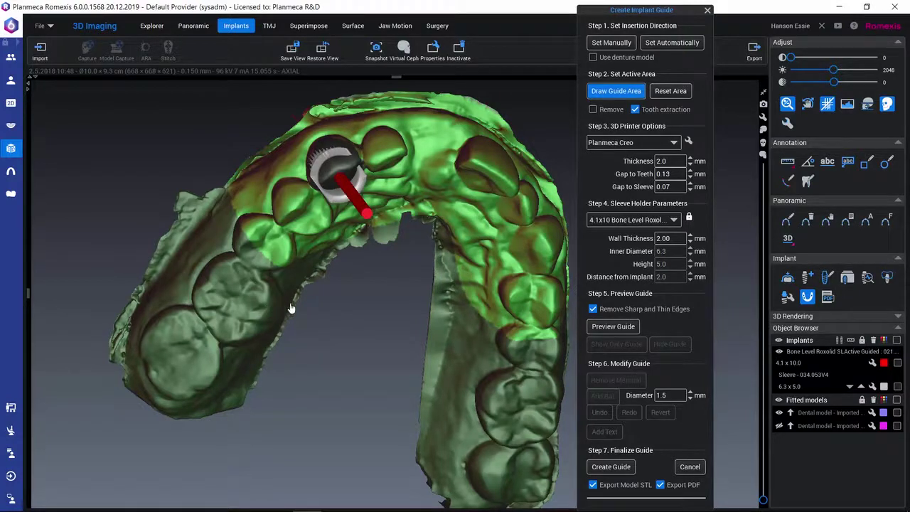
{"action": "left_click", "coordinate": [604, 327]}
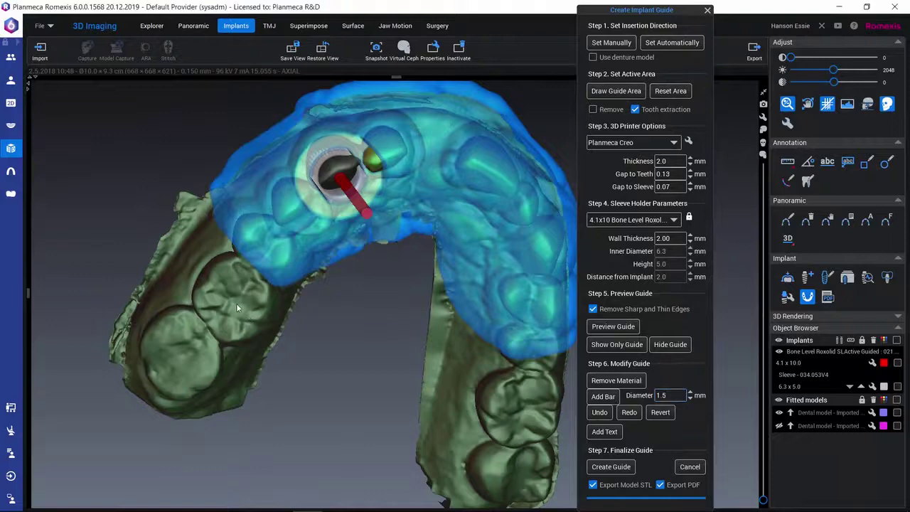
Inspect the previewed guide around the sleeve holder from several angles and display only the guide without the model
{"action": "left_click_drag", "start_coordinate": [246, 321], "coordinate": [217, 197]}
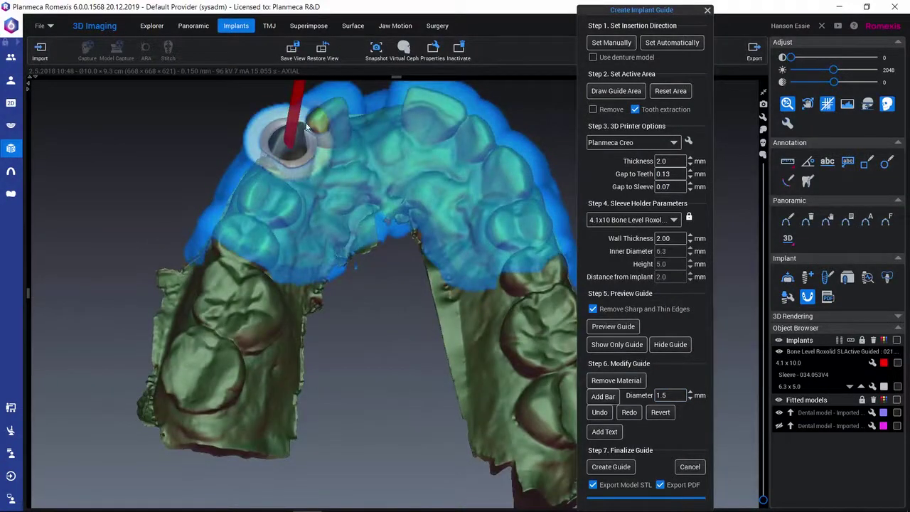
{"action": "left_click_drag", "start_coordinate": [234, 305], "coordinate": [292, 440]}
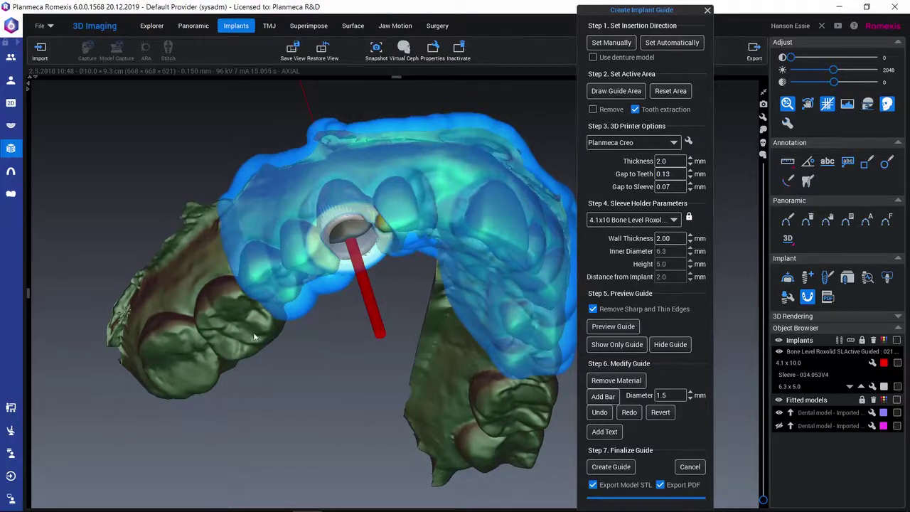
{"action": "left_click_drag", "start_coordinate": [374, 227], "coordinate": [386, 288]}
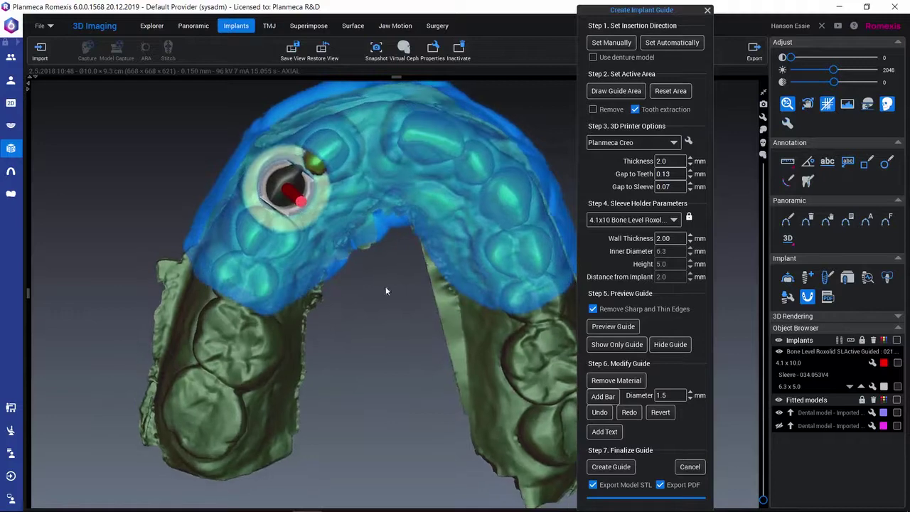
{"action": "left_click", "coordinate": [606, 344]}
{"action": "mouse_move", "coordinate": [263, 296]}
{"action": "left_mouse_down"}
{"action": "mouse_move", "coordinate": [333, 337]}
{"action": "mouse_move", "coordinate": [351, 439]}
{"action": "mouse_move", "coordinate": [260, 238]}
{"action": "mouse_move", "coordinate": [238, 243]}
{"action": "mouse_move", "coordinate": [281, 246]}
{"action": "mouse_move", "coordinate": [270, 310]}
{"action": "left_mouse_up"}
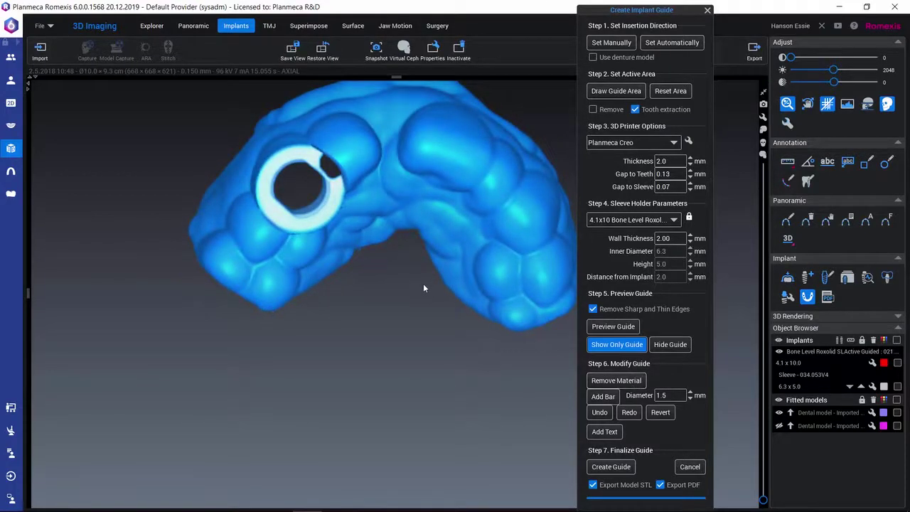